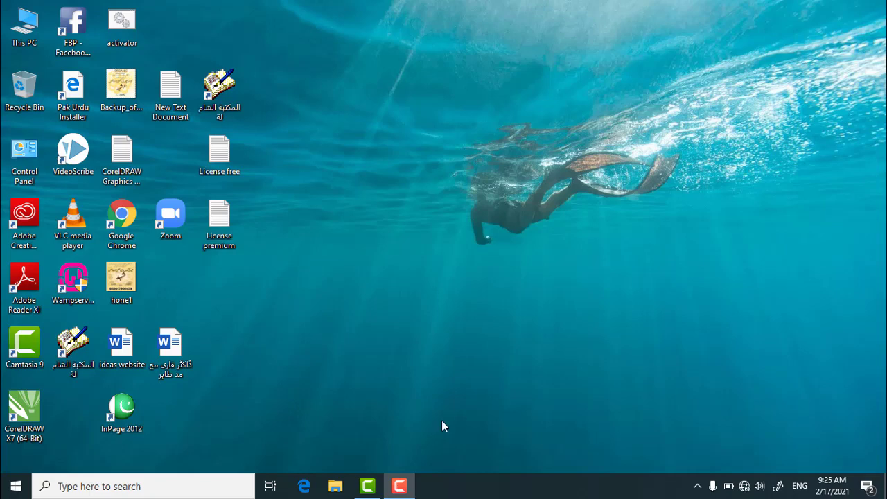
Switch to Camtasia and show the available cursor effects
left_click(370, 486)
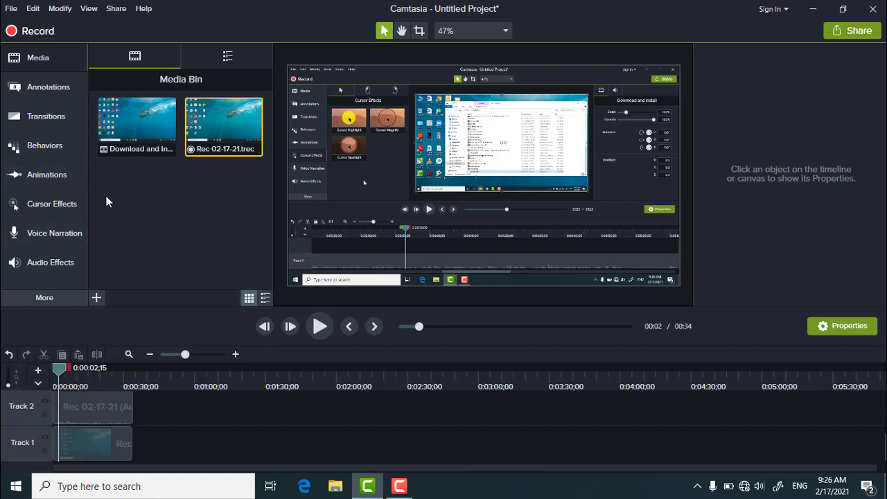
left_click(45, 206)
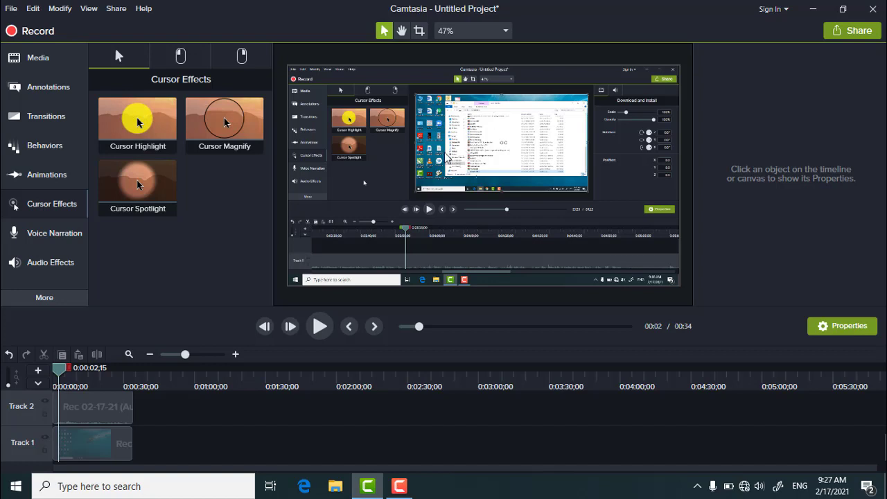
Preview the opening seconds of the recording without an effect and set the playhead to about 4 seconds
left_click_drag(420, 329, 411, 327)
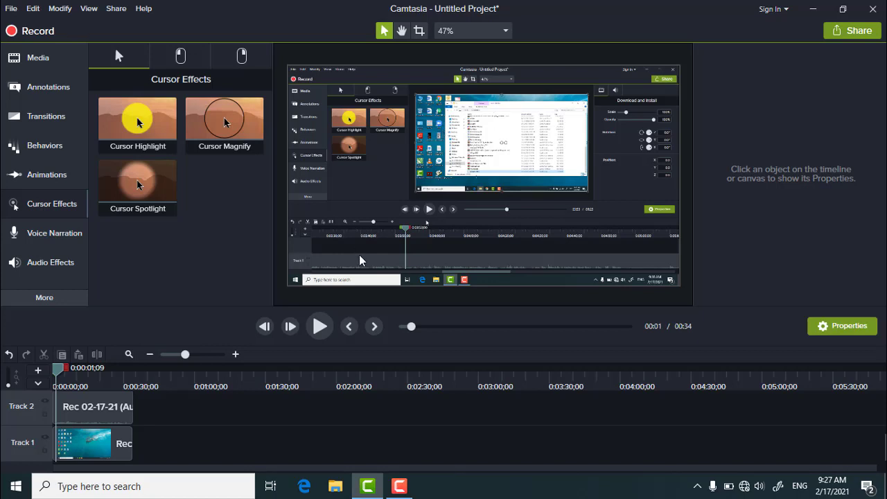
left_click(320, 329)
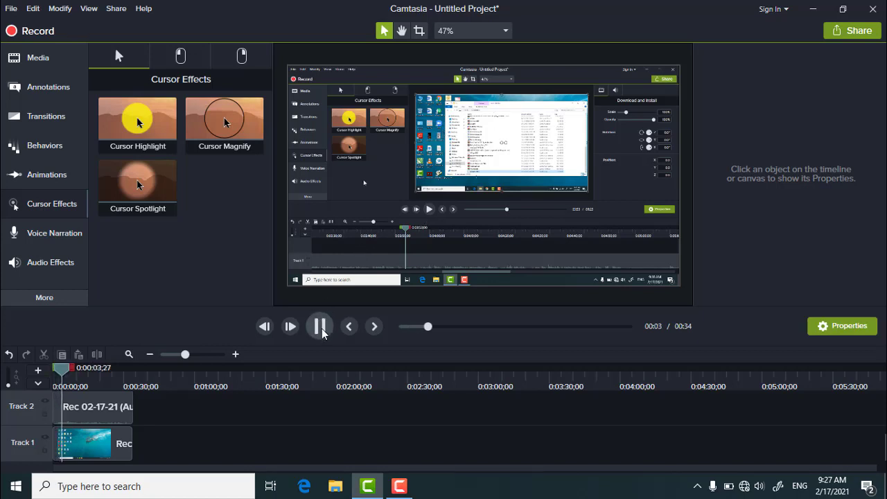
left_click(320, 328)
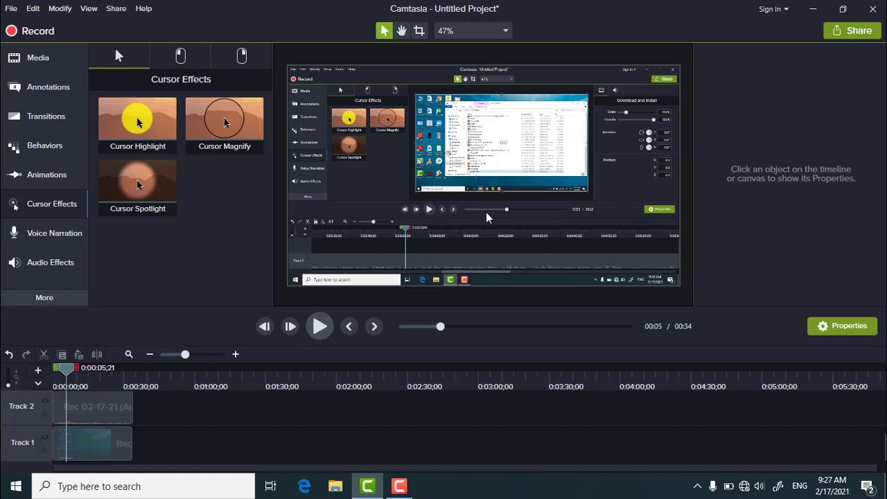
left_click_drag(441, 330, 430, 330)
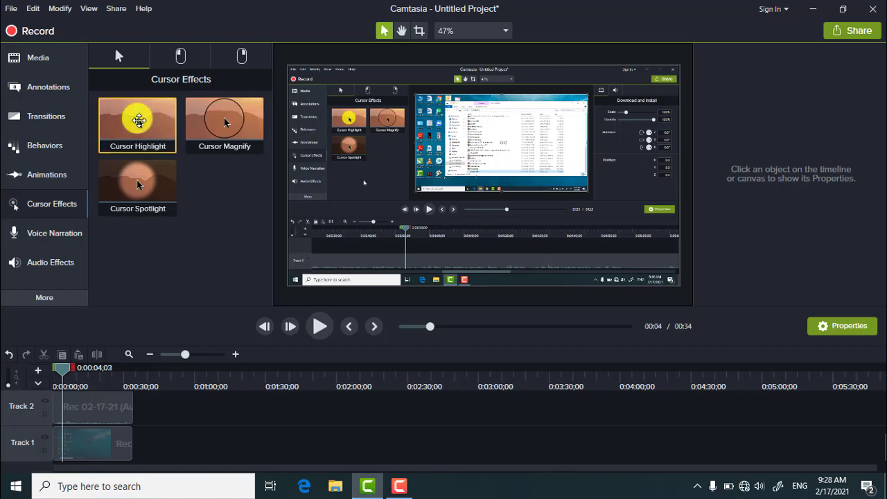
Apply the Cursor Highlight effect to the screen recording on Track 1 and preview it to about 6 seconds
left_click_drag(138, 120, 89, 454)
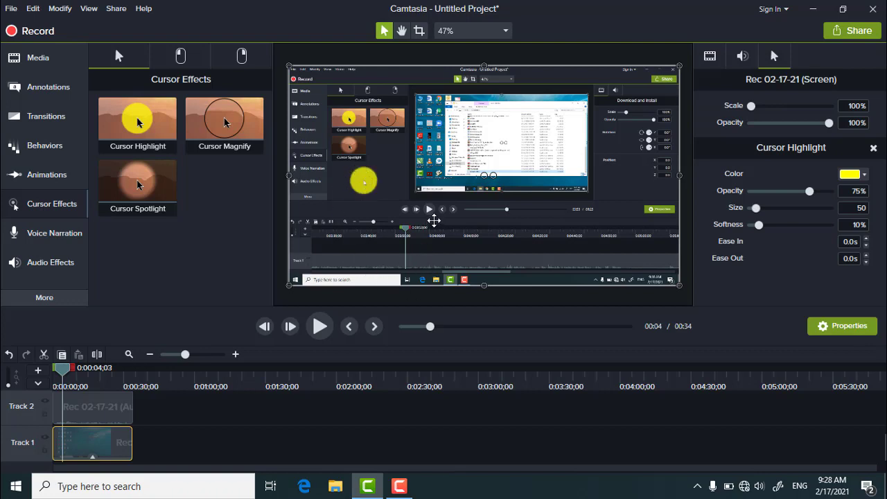
left_click(320, 329)
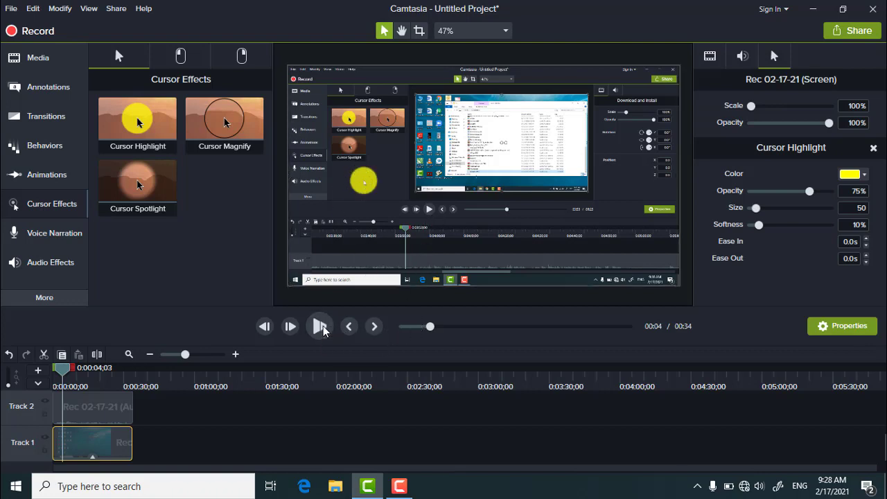
left_click(419, 151)
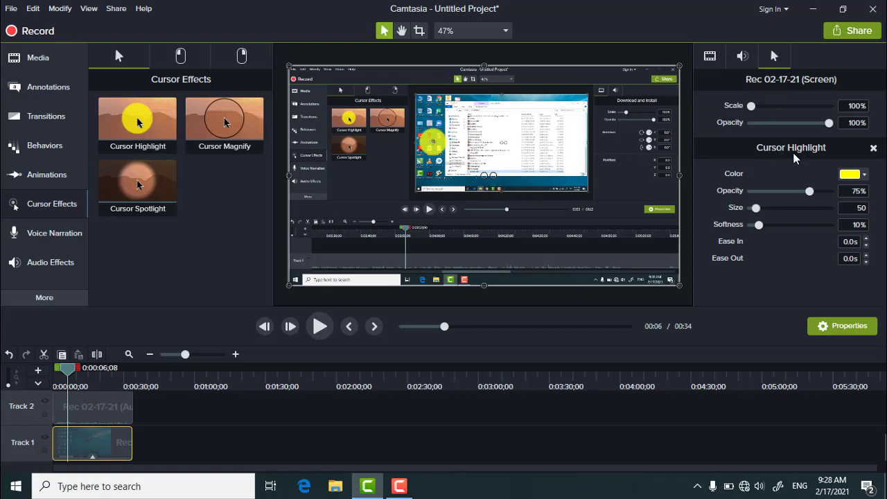
Try blue, light gray, pink and black as the cursor highlight color, ending with yellow
left_click(850, 174)
left_click(818, 215)
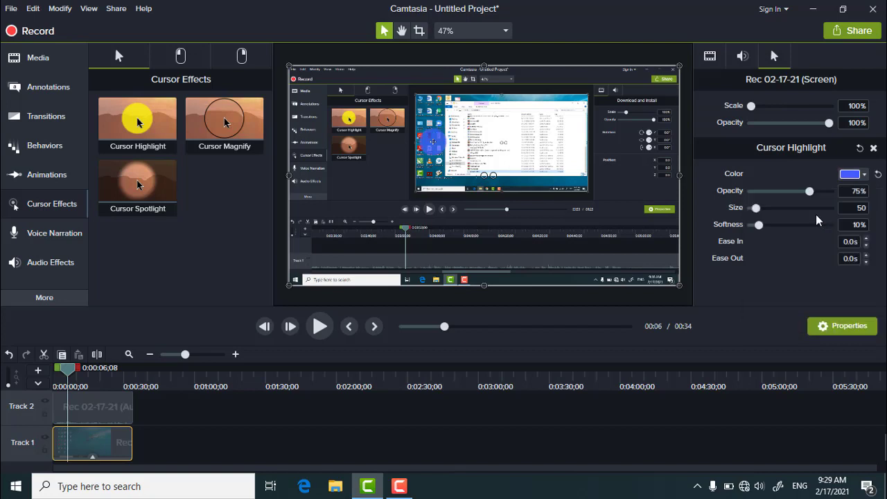
left_click(857, 177)
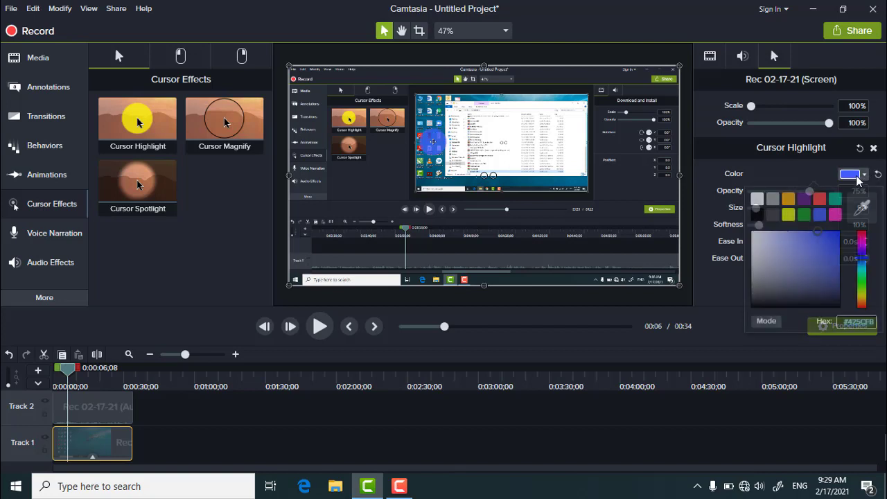
left_click(774, 199)
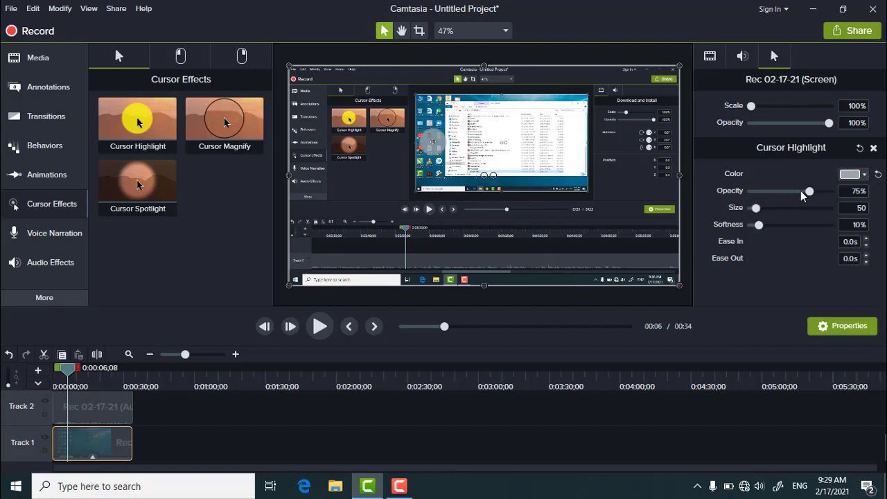
left_click(865, 177)
left_click(835, 217)
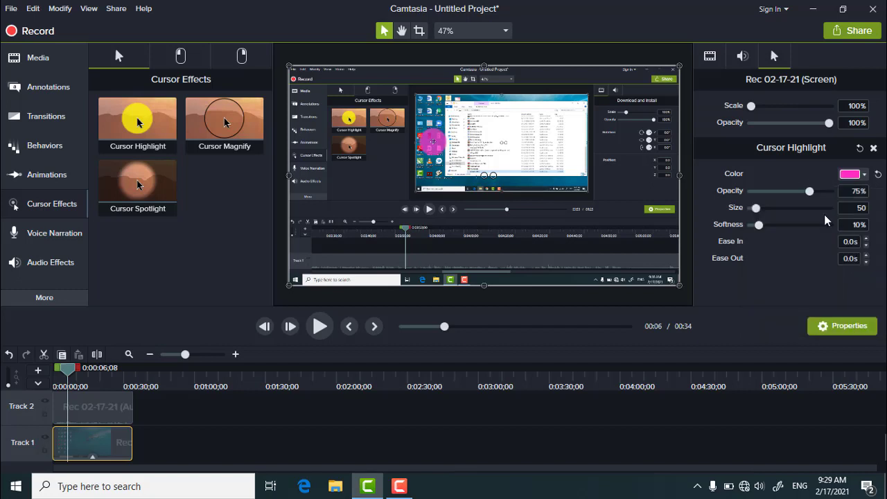
left_click(865, 175)
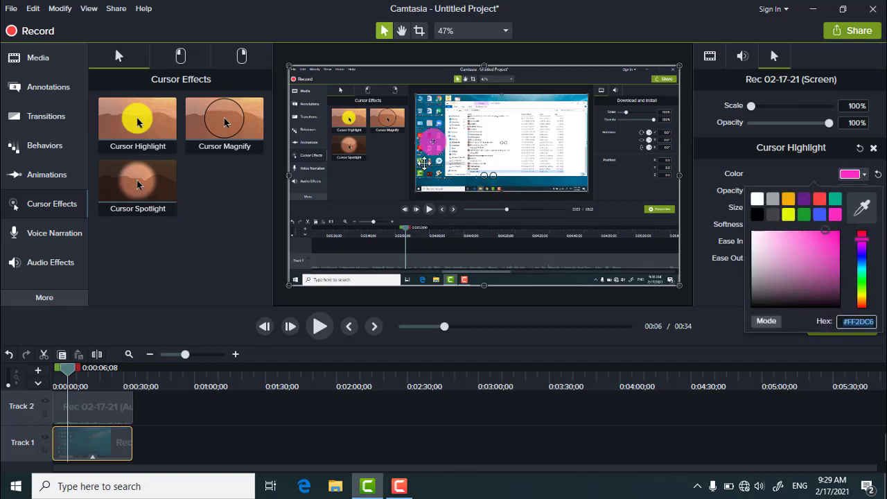
left_click(758, 215)
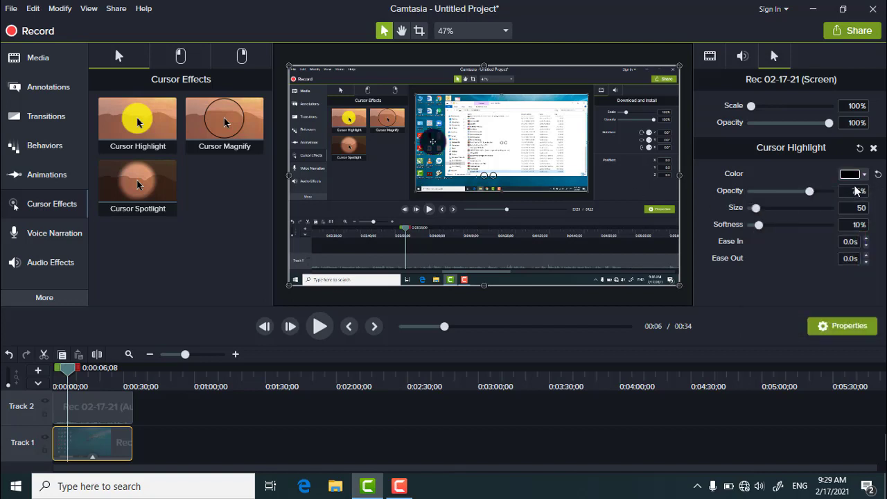
left_click(859, 175)
left_click(789, 214)
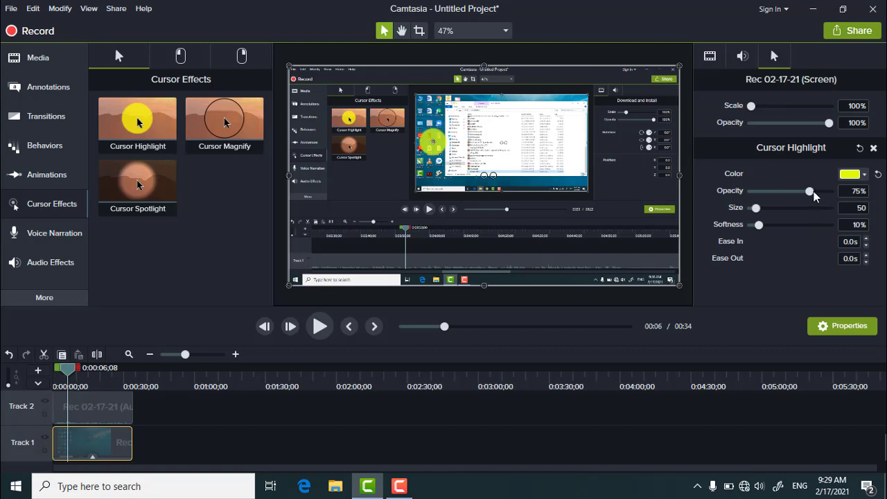
Try the cursor highlight at 100% opacity, reduce the opacity to 71%, and set its size to 83
left_click_drag(812, 193, 865, 201)
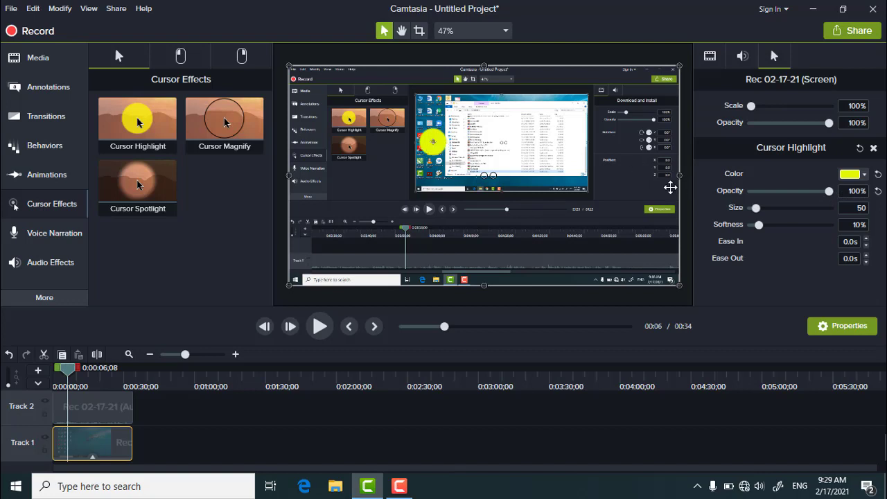
left_click_drag(832, 195, 809, 192)
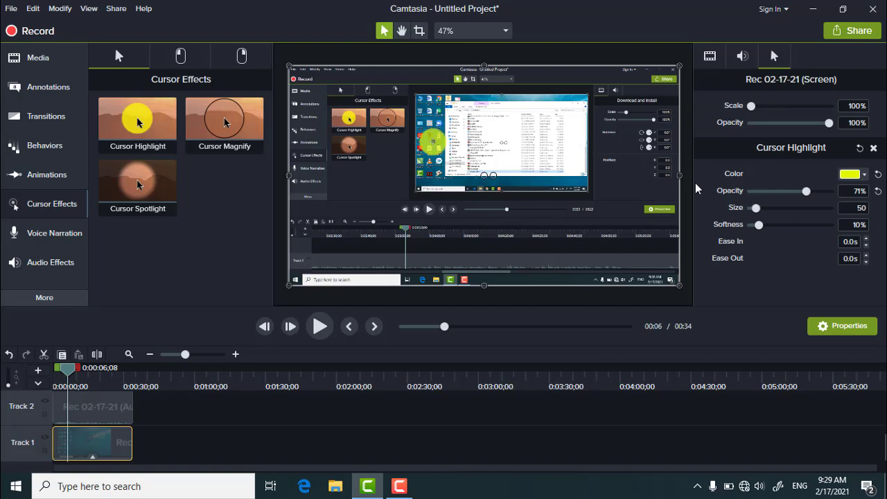
mouse_move(756, 208)
left_mouse_down()
mouse_move(784, 209)
mouse_move(752, 211)
mouse_move(760, 212)
left_mouse_up()
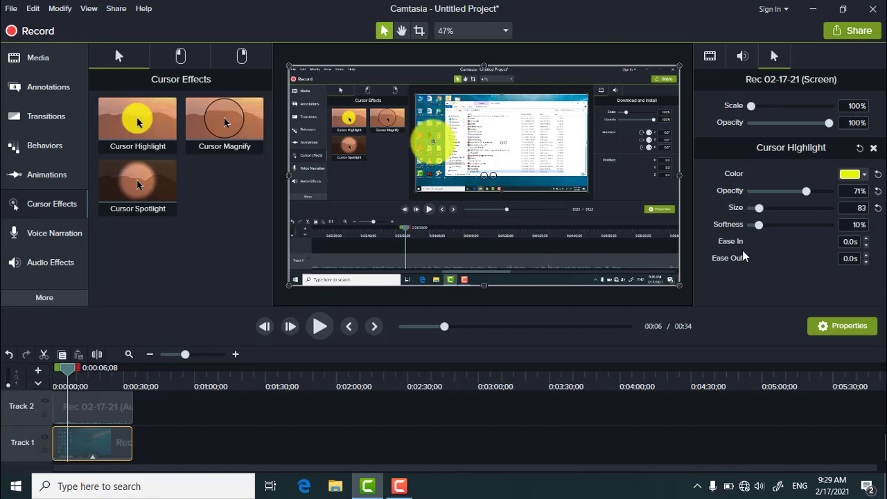
Try the cursor highlight's softness at 63% and 0%, ending at 29%
left_click_drag(760, 225, 802, 230)
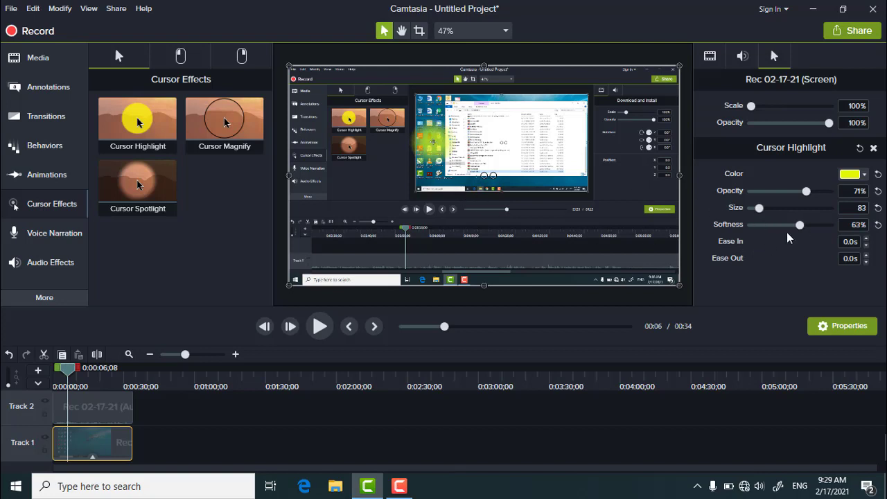
left_click_drag(801, 226, 738, 227)
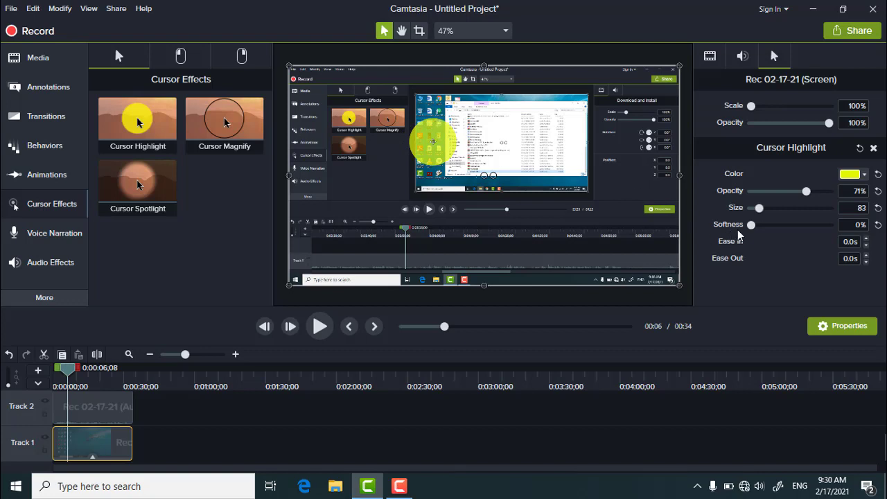
left_click_drag(751, 226, 774, 226)
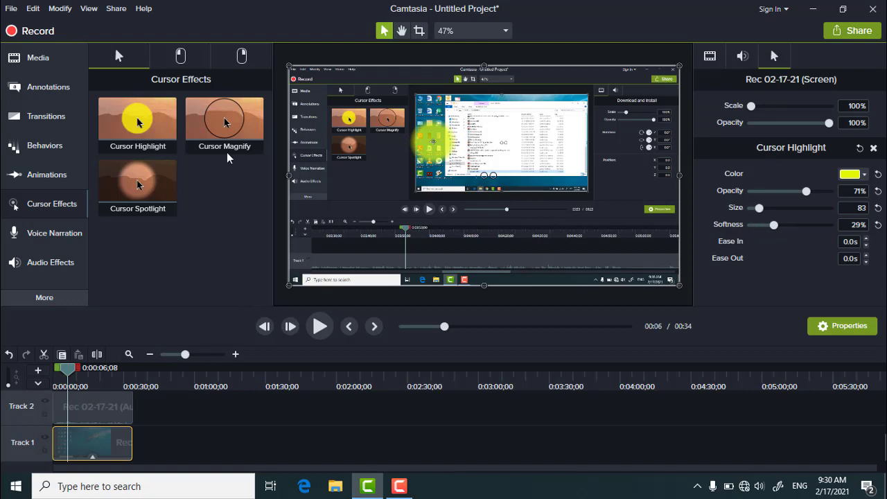
Reveal the effects on the Track 1 clip and delete its Cursor Highlight effect
left_click(93, 457)
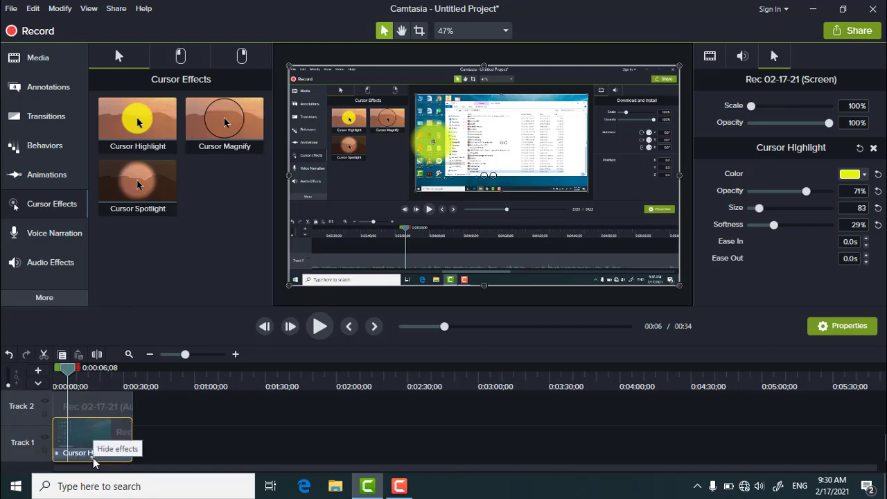
left_click(92, 459)
left_click(219, 440)
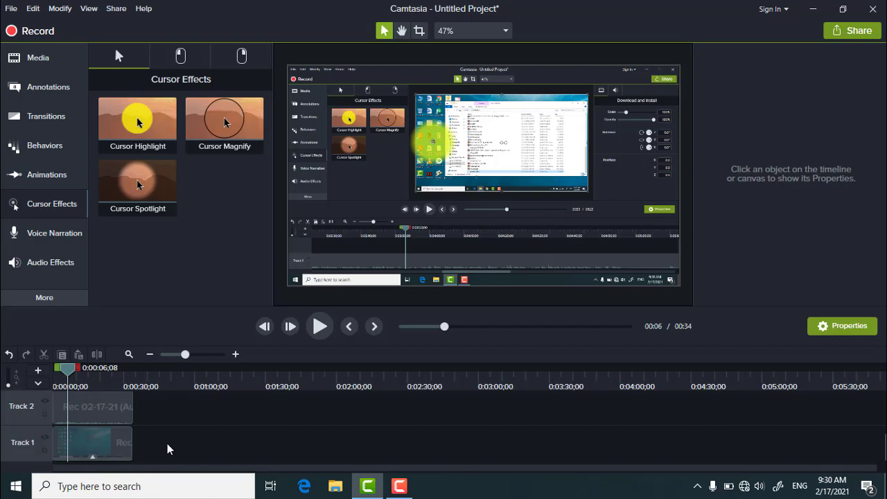
left_click(93, 457)
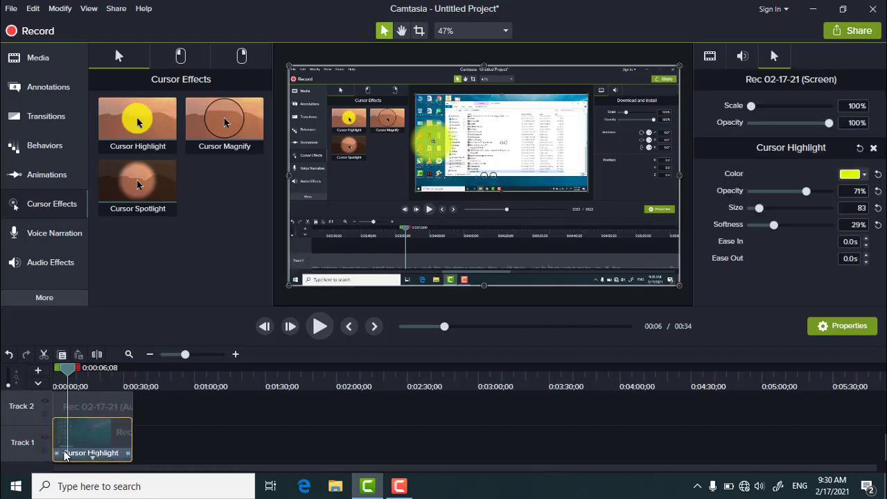
left_click(88, 454)
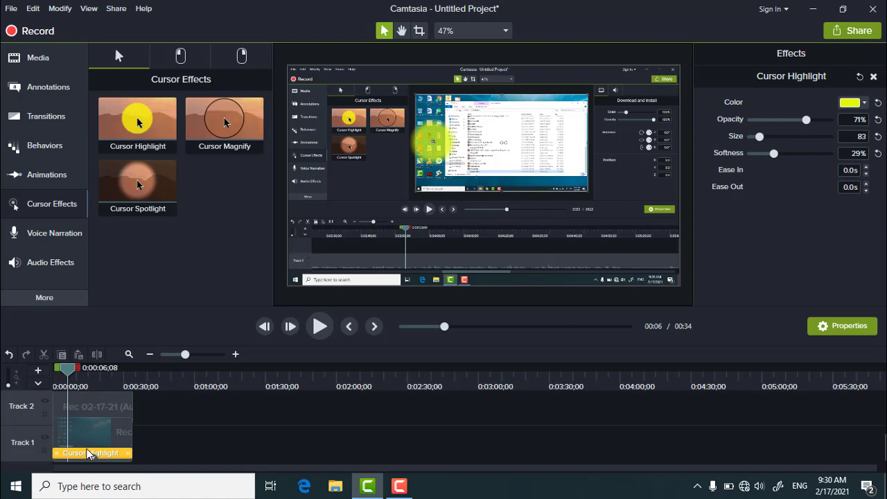
right_click(88, 454)
left_click(126, 413)
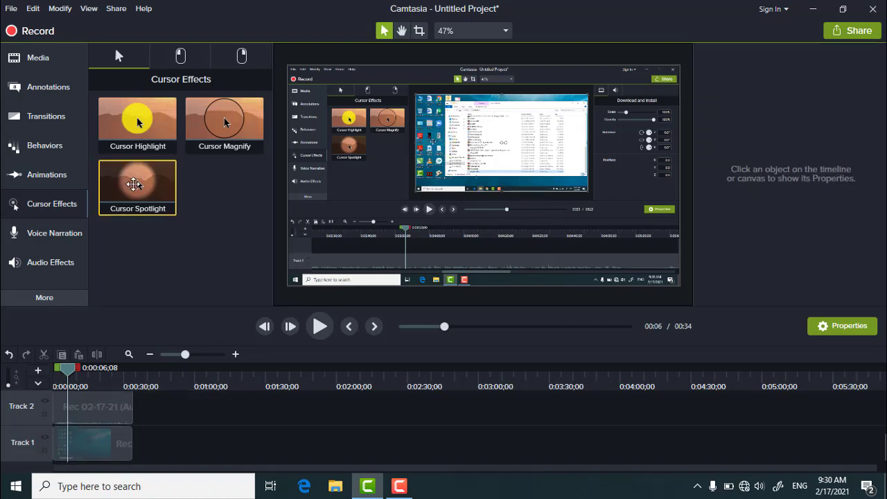
Apply the Cursor Spotlight effect to the Track 1 clip and preview it from about 5 to 8 seconds
left_click_drag(121, 184, 95, 451)
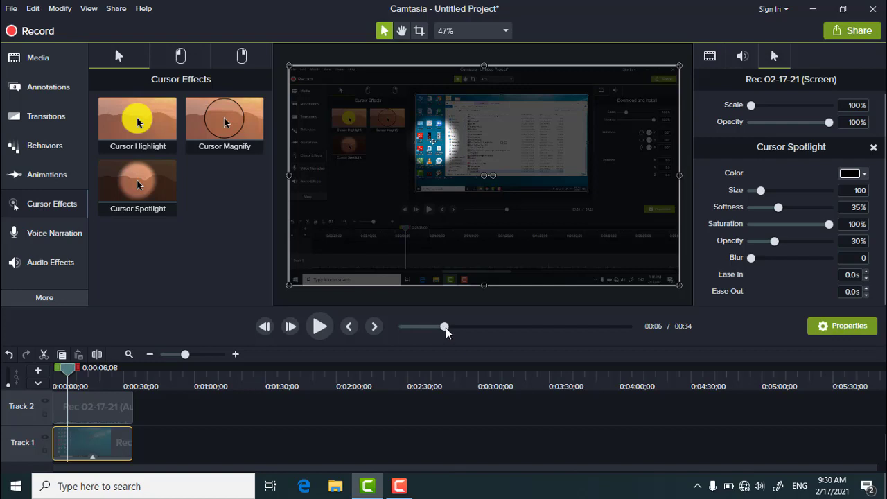
left_click_drag(446, 329, 438, 329)
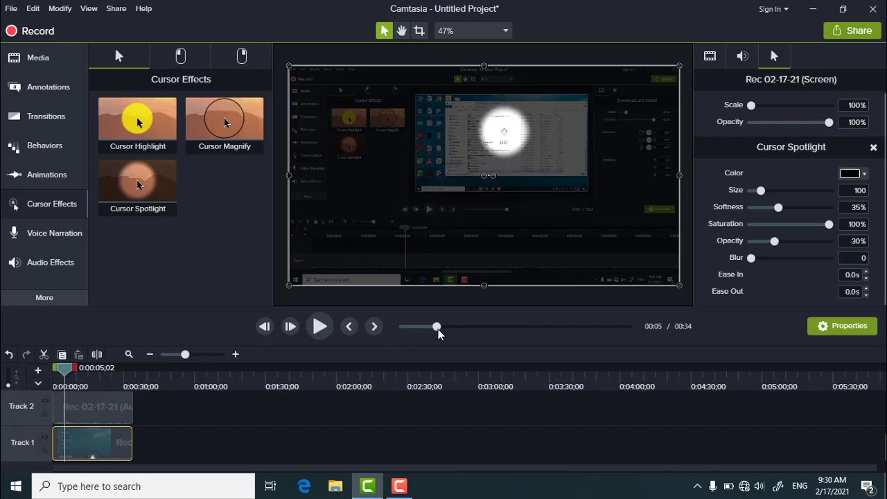
left_click(320, 328)
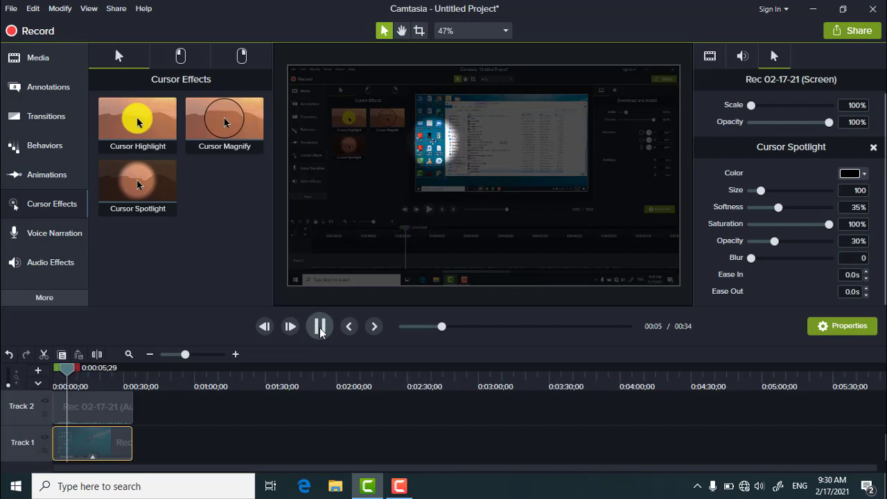
left_click(440, 156)
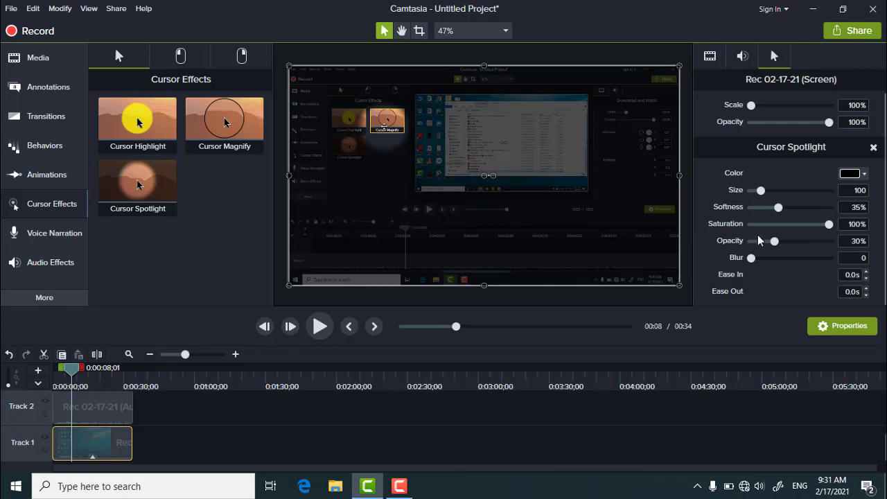
Set the cursor spotlight's blur to 2 and its saturation to 52%
left_click_drag(752, 259, 794, 262)
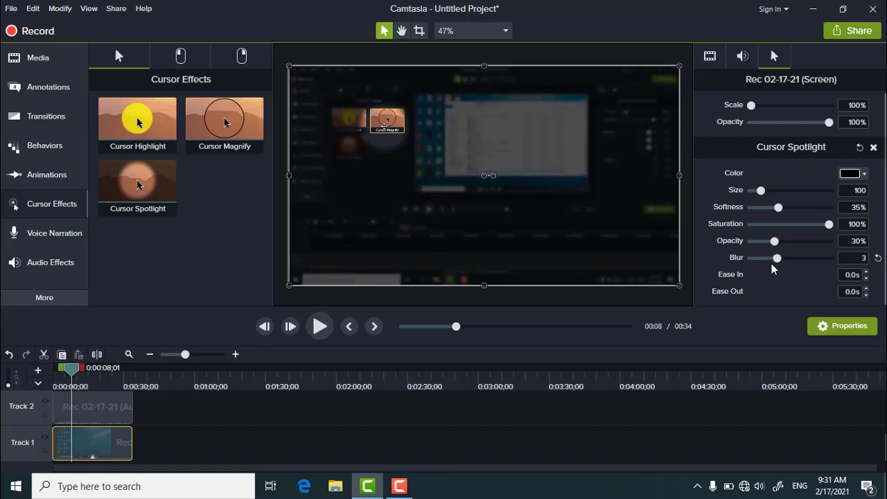
left_click_drag(829, 226, 791, 225)
Reveal the Track 1 clip's effects and delete the Cursor Spotlight effect
left_click(88, 459)
left_click(77, 454)
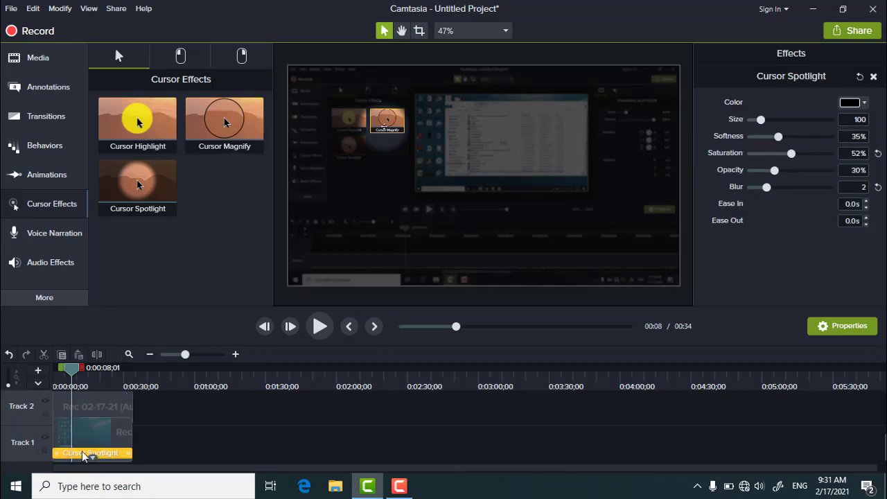
right_click(84, 453)
left_click(104, 420)
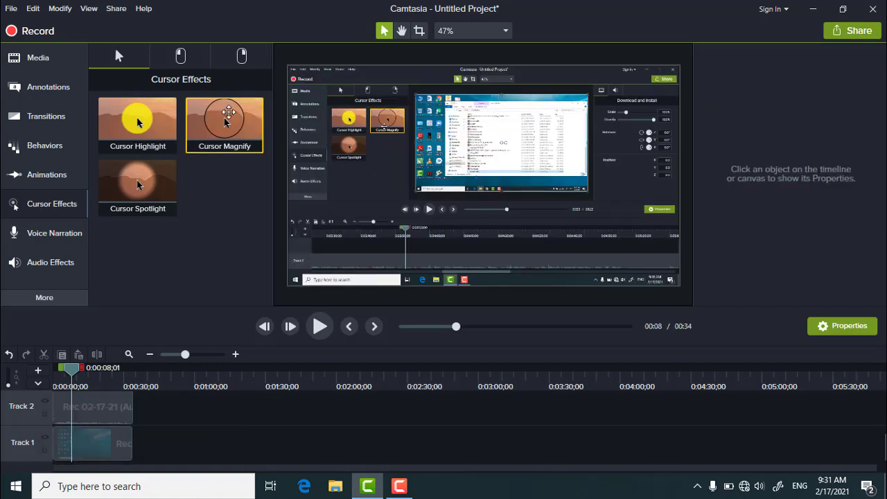
Apply the Cursor Magnify effect to the screen recording on Track 1
left_click_drag(229, 112, 96, 445)
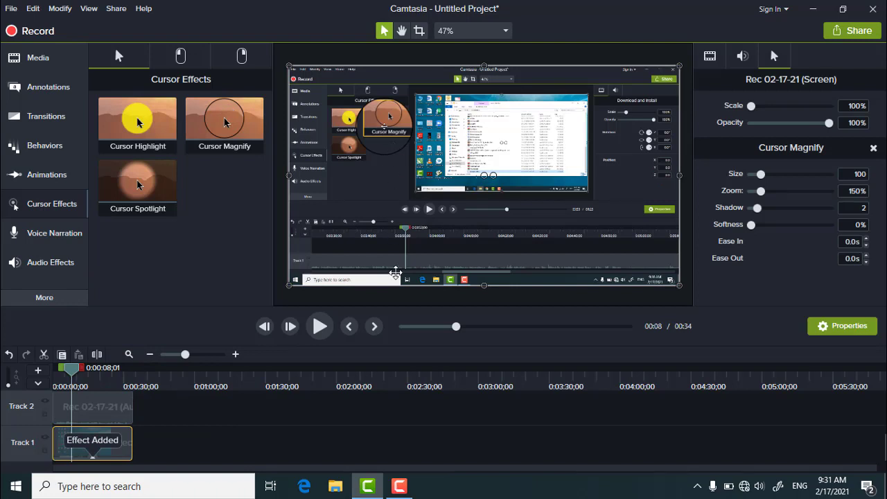
Preview Cursor Magnify at about 5 seconds and set its size to 93, zoom to 100%, shadow to 12 and softness to 97%
left_click_drag(456, 328, 437, 329)
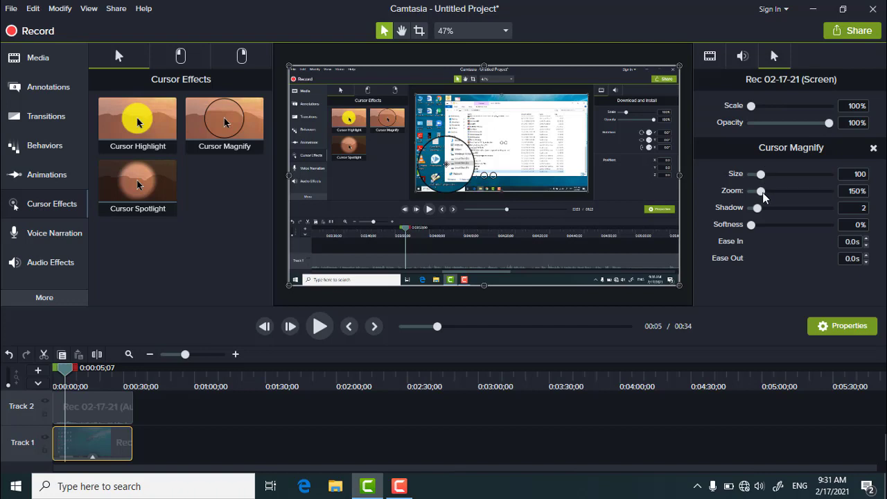
left_click_drag(762, 194, 795, 195)
left_click_drag(813, 194, 830, 236)
left_click_drag(760, 179, 749, 195)
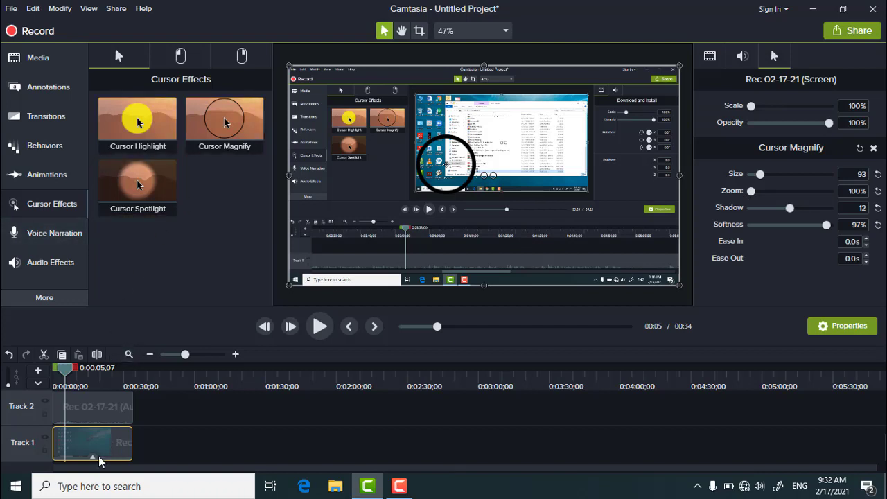
Reveal the Track 1 clip's effects and delete the Cursor Magnify effect
left_click(78, 455)
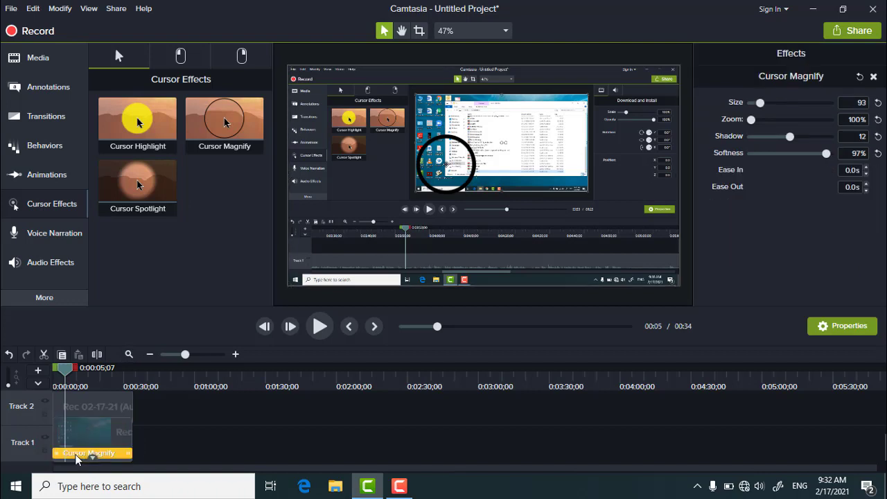
right_click(80, 456)
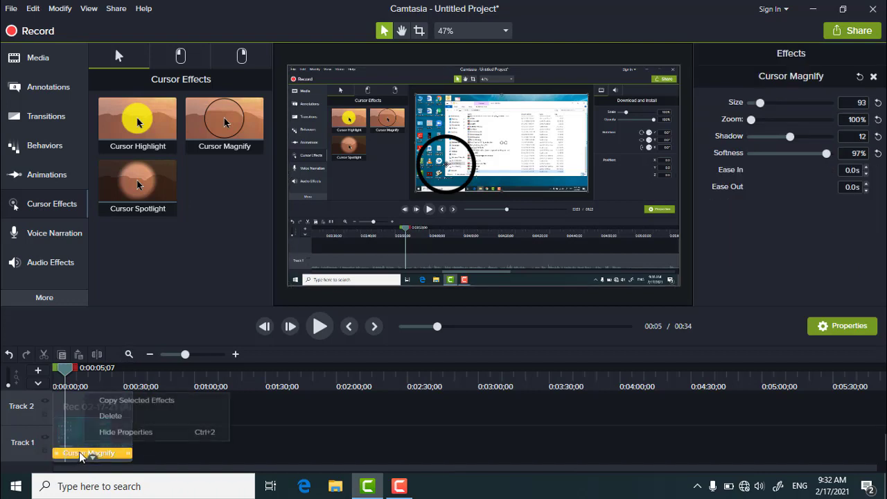
left_click(108, 416)
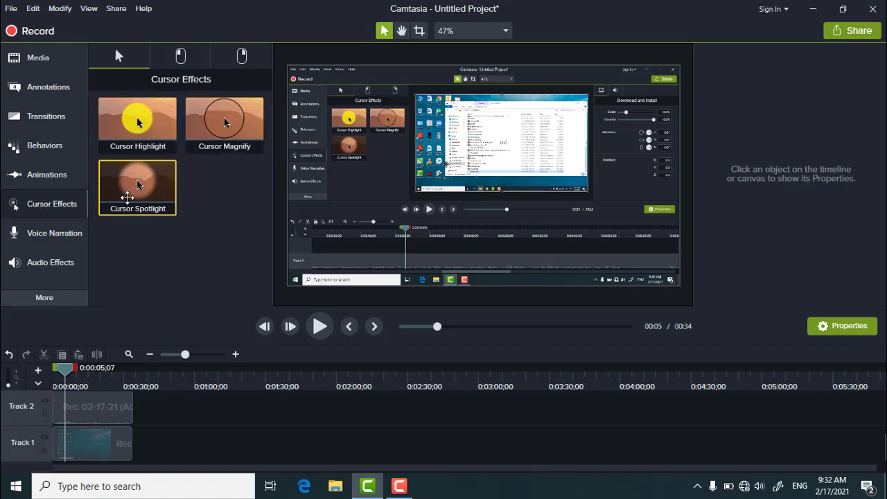
Apply the Left Click Scope effect to the Track 1 clip and preview it from about 5 to 17 seconds
left_click(181, 57)
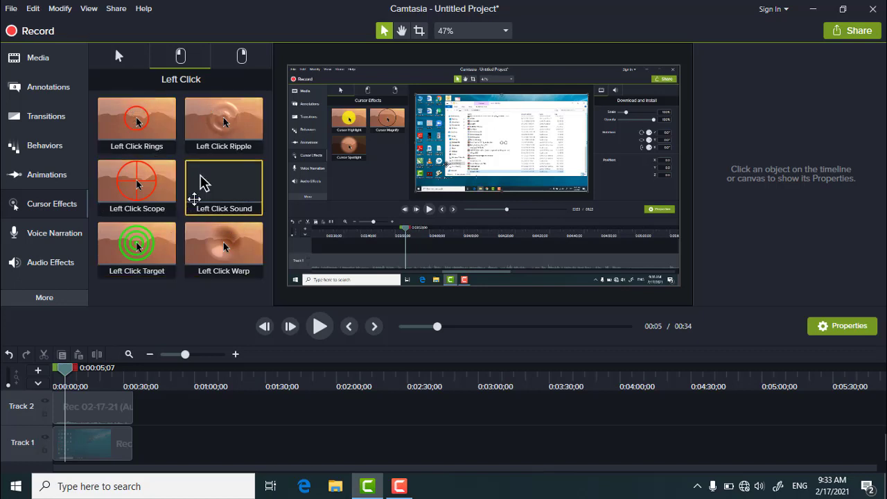
left_click(242, 59)
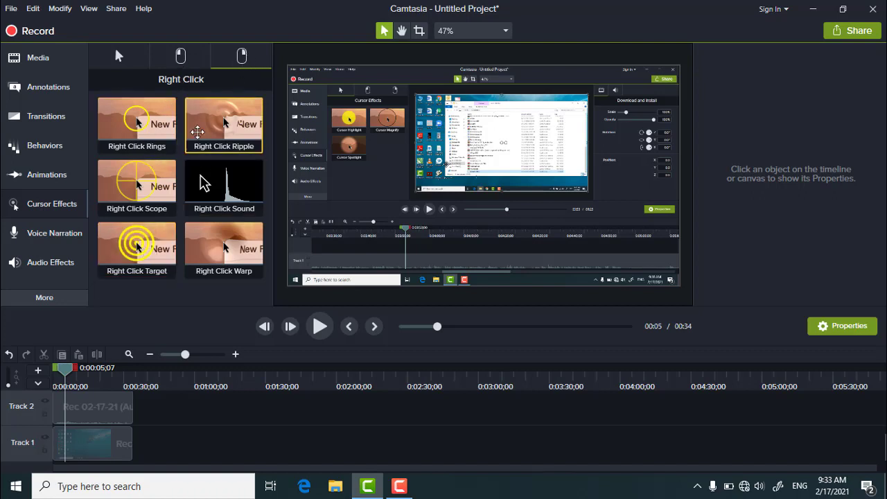
left_click(177, 58)
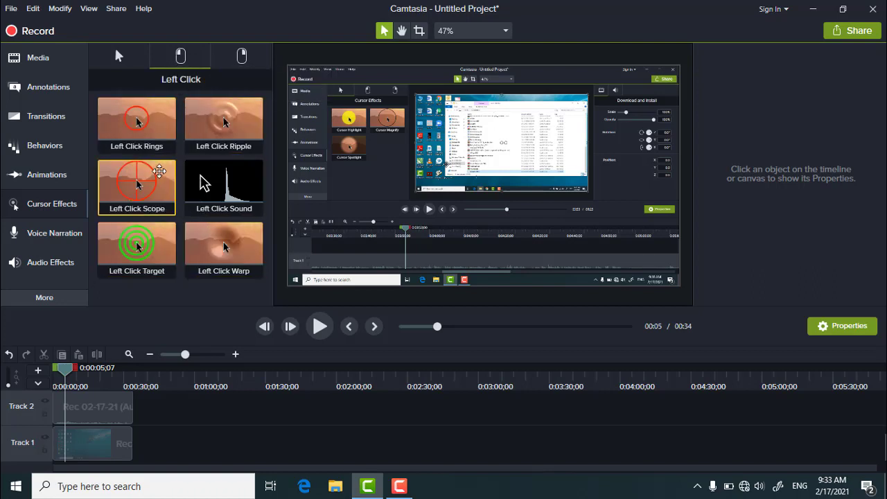
left_click_drag(127, 183, 90, 448)
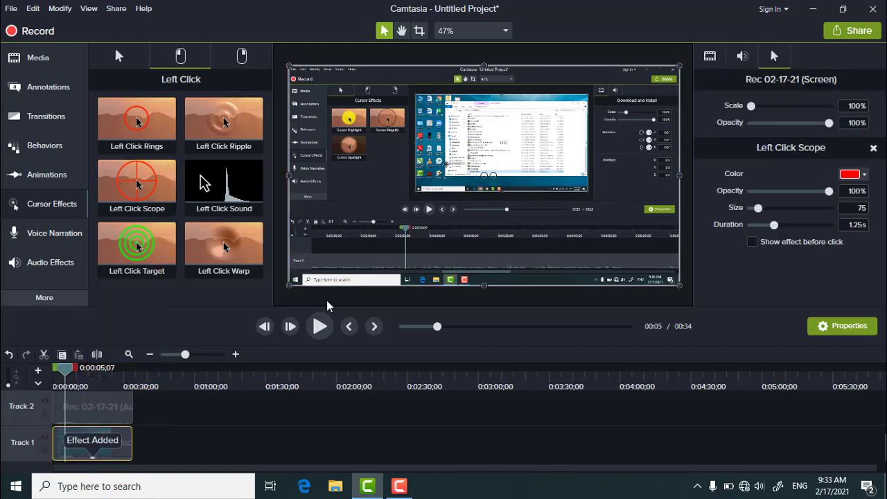
left_click(315, 330)
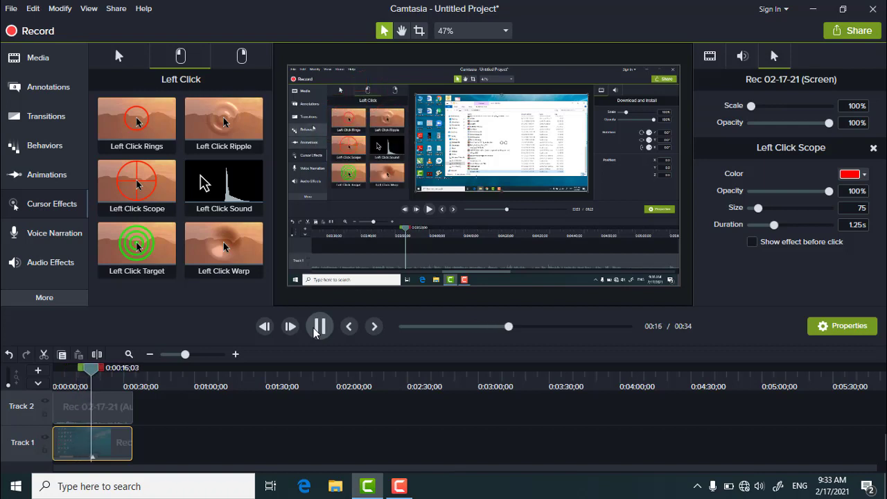
left_click(393, 172)
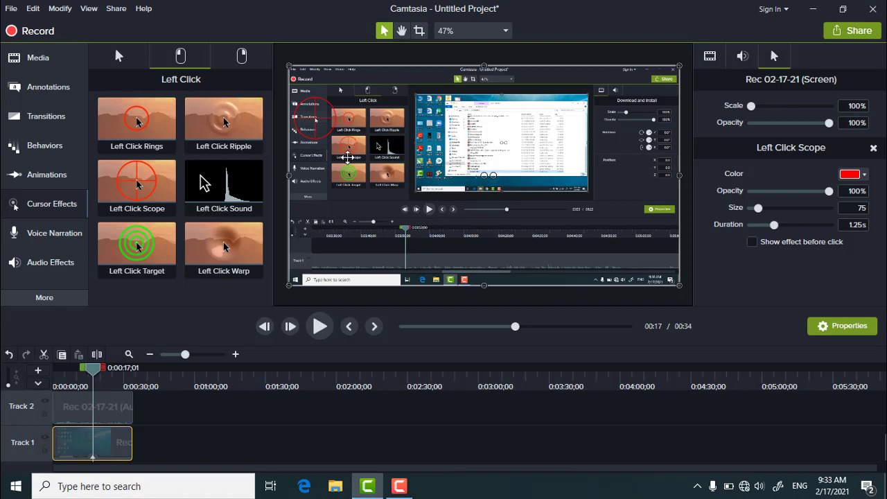
Add the Right Click Target effect to the Track 1 clip and scrub the preview from about 11 to 28 seconds
left_click(241, 57)
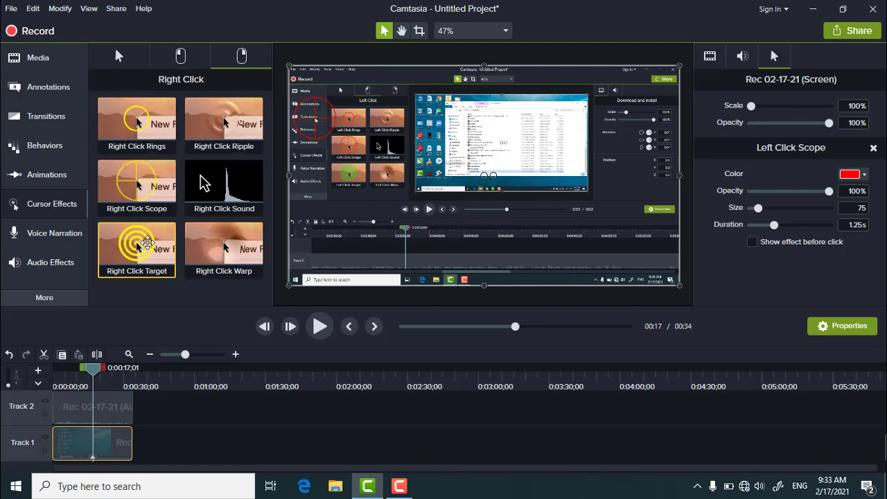
left_click_drag(139, 246, 90, 450)
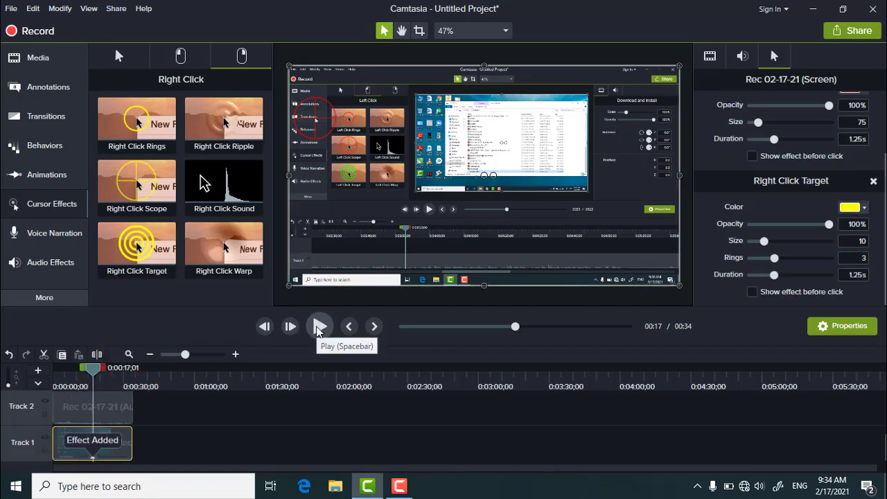
left_click_drag(516, 332, 482, 330)
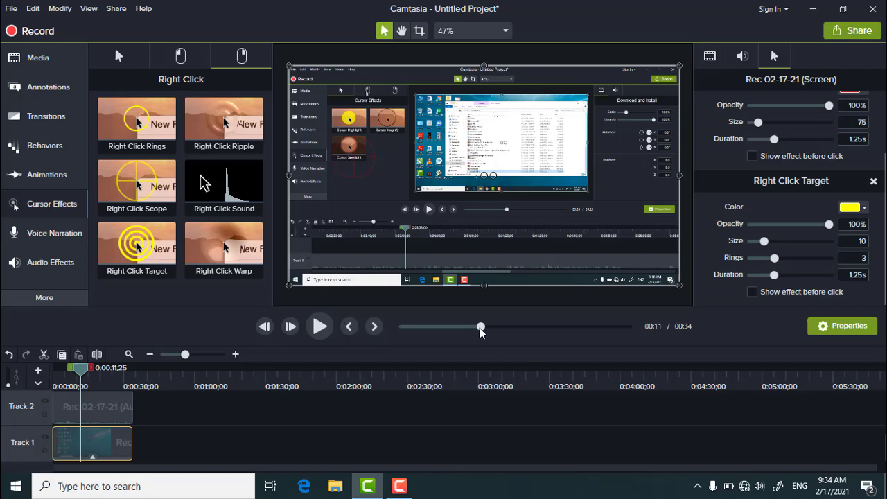
left_click_drag(479, 328, 589, 329)
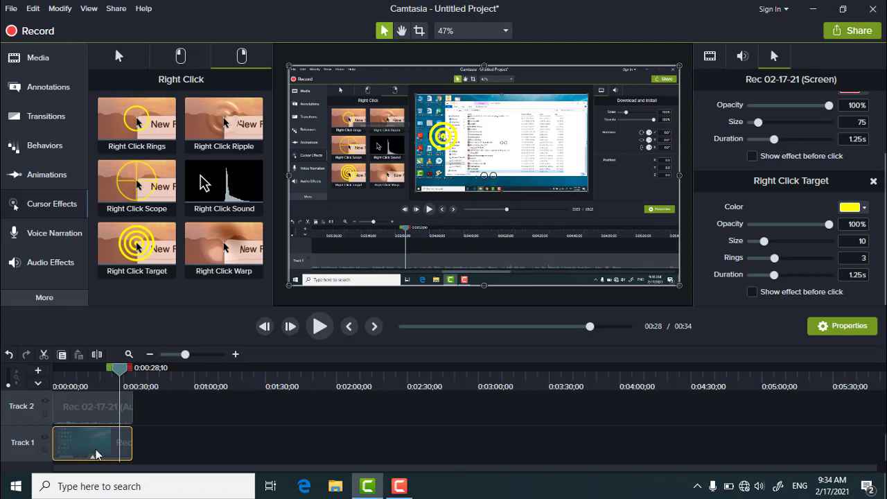
left_click(164, 247)
left_click(126, 67)
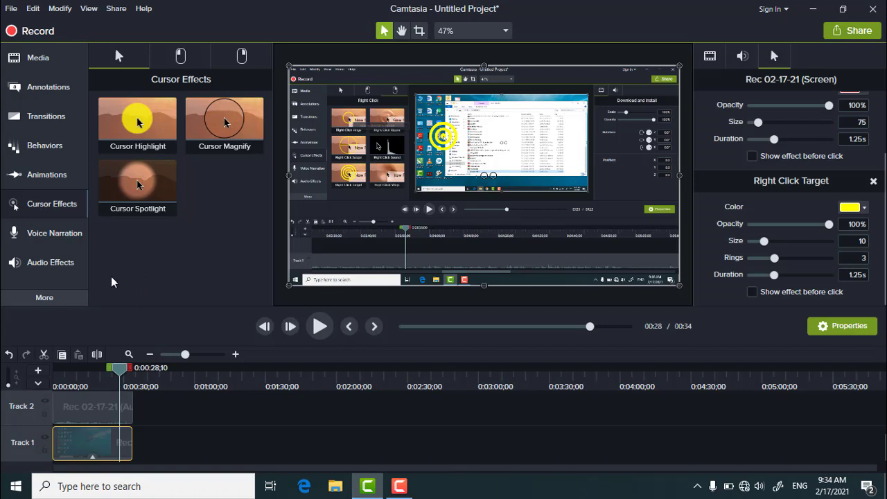
Record a voice narration of about 25 seconds from the start of the timeline
left_click(44, 239)
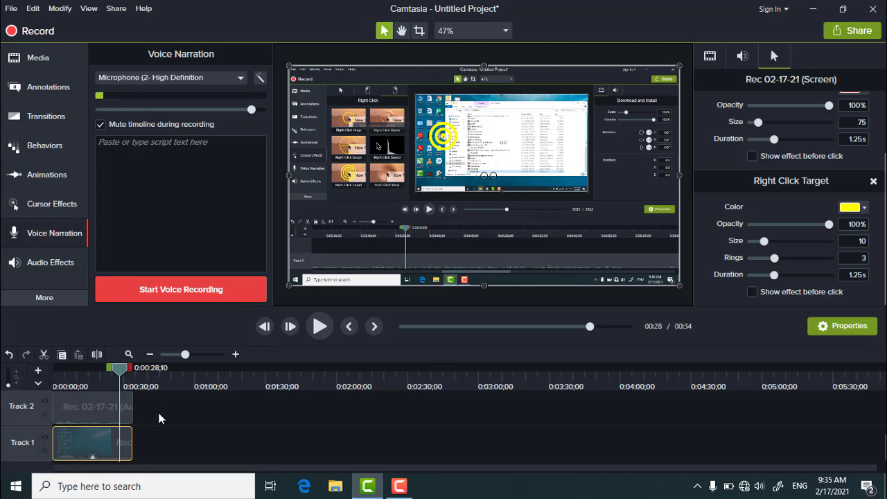
left_click(115, 378)
left_click_drag(97, 377, 56, 378)
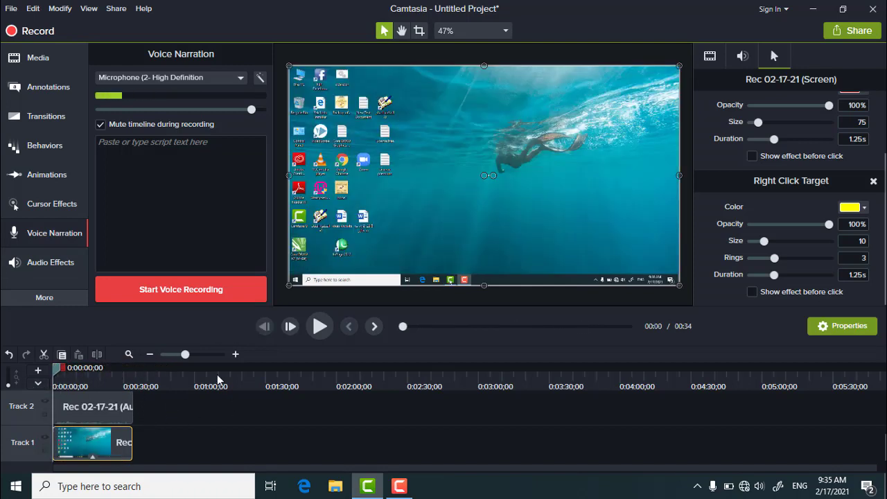
left_click(199, 289)
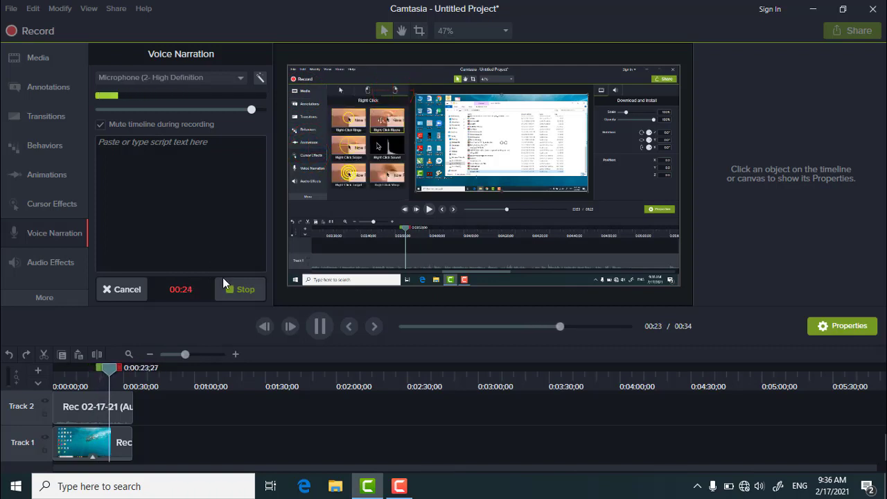
left_click(245, 289)
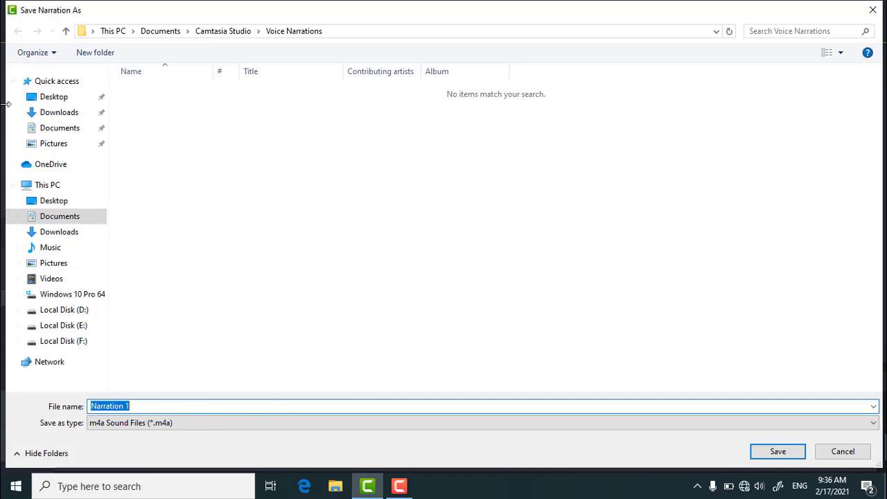
Save the narration on the Desktop as Narration 1 in m4a format and move its clip from Track 4 to Track 3
left_click(56, 98)
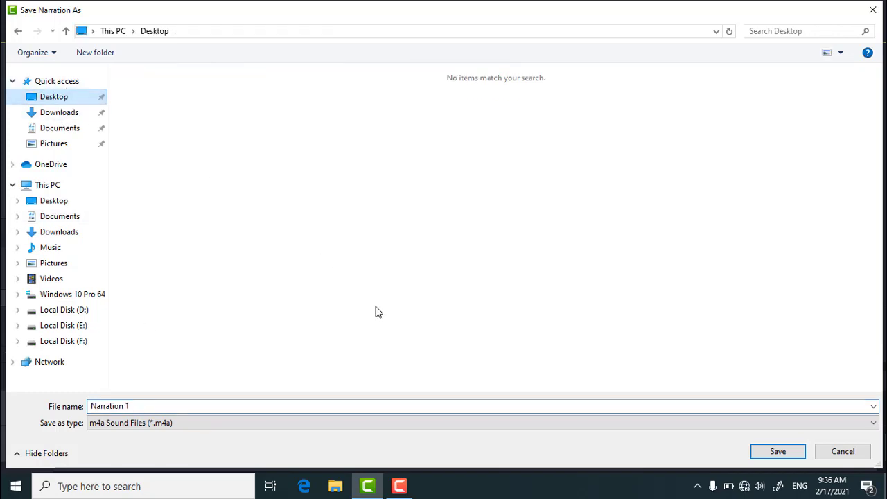
left_click(766, 453)
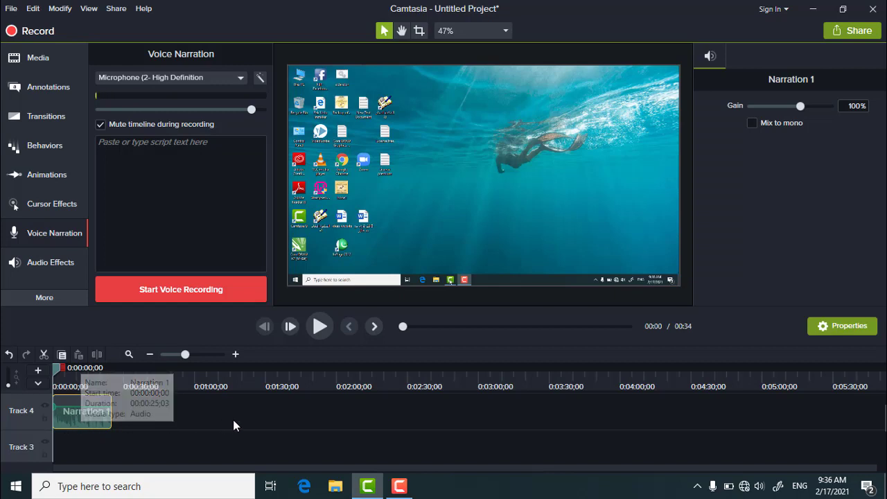
scroll(234, 422, "down", 2)
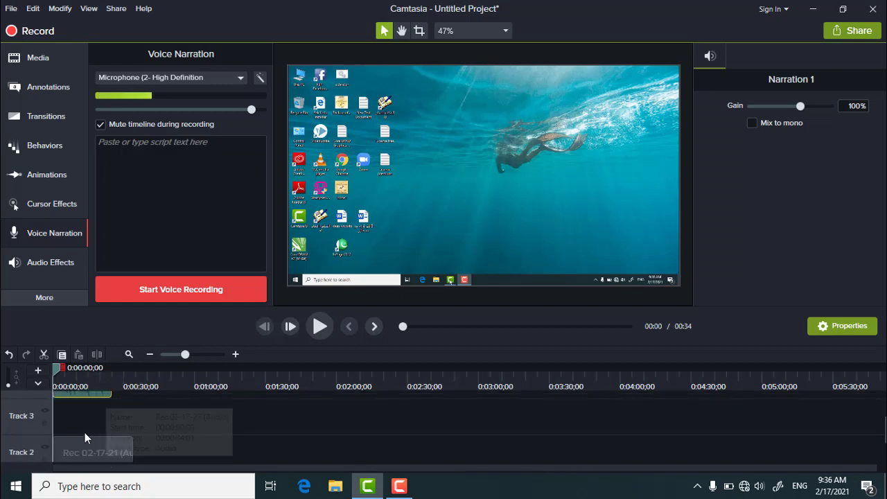
left_click_drag(76, 399, 71, 428)
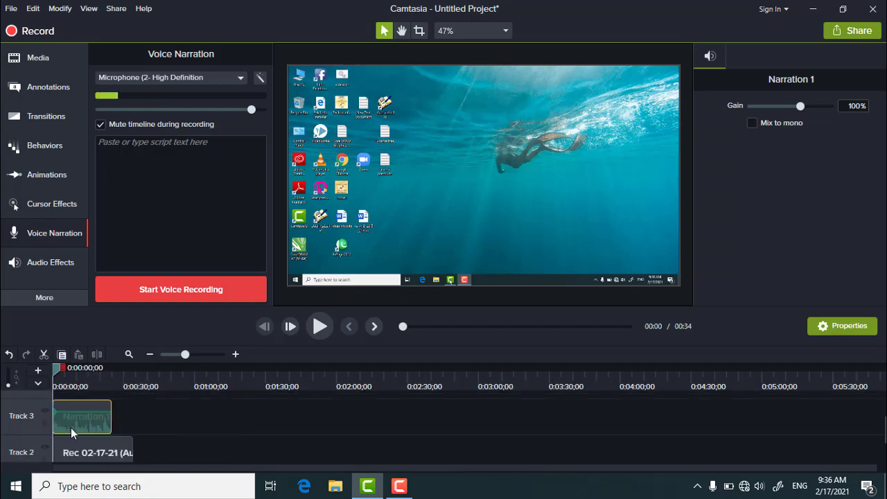
Set the gain of the Track 2 recording audio to 0% and play the timeline from the start to about 13 seconds
scroll(165, 425, "down", 2)
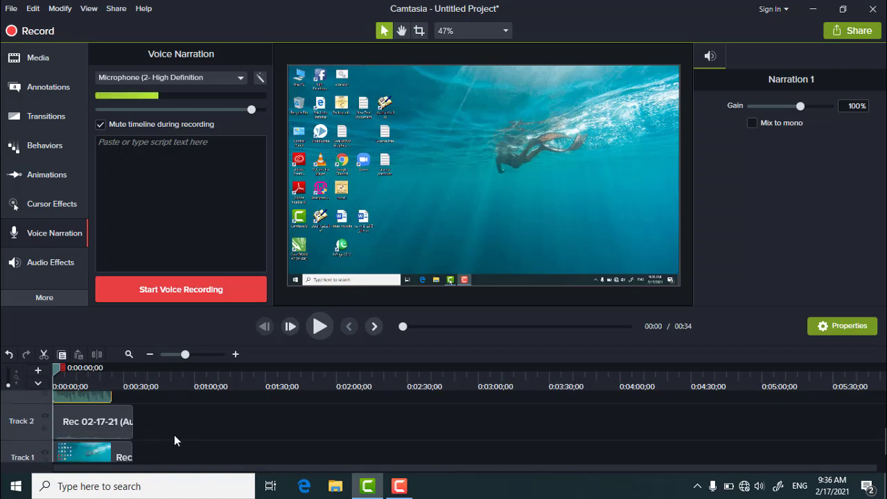
scroll(174, 434, "down", 1)
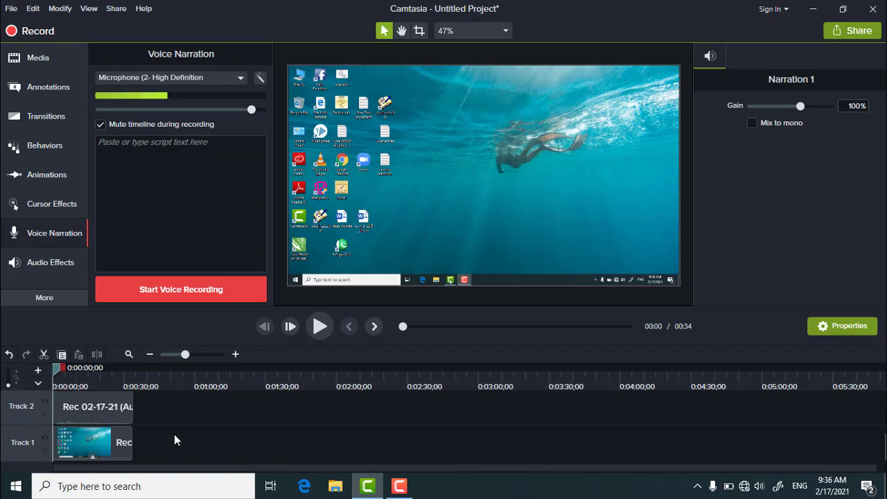
left_click(91, 418)
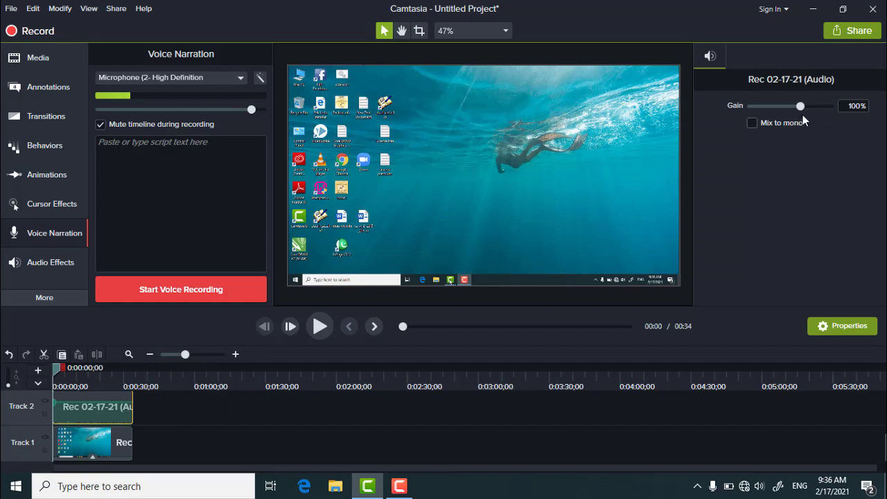
left_click_drag(803, 107, 741, 113)
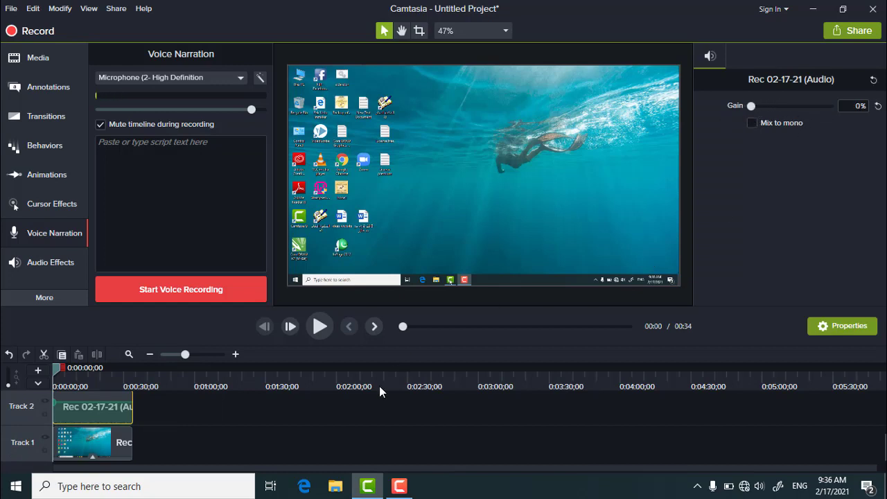
left_click(318, 328)
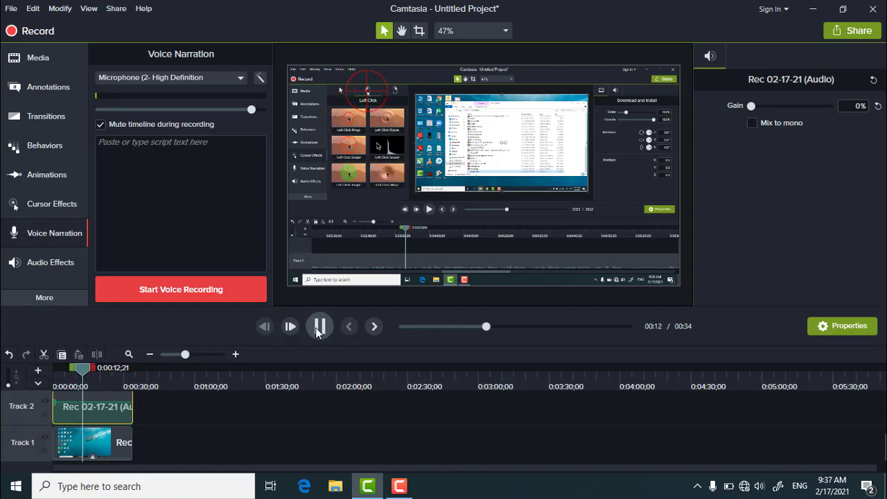
key("space")
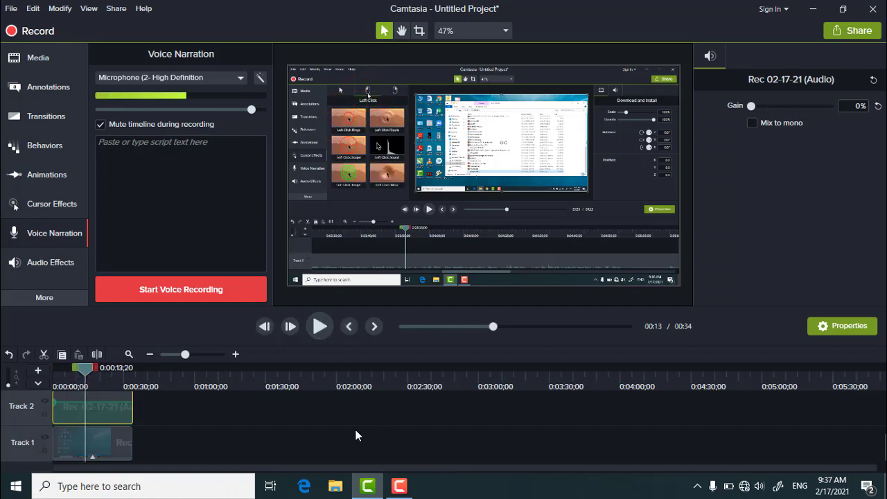